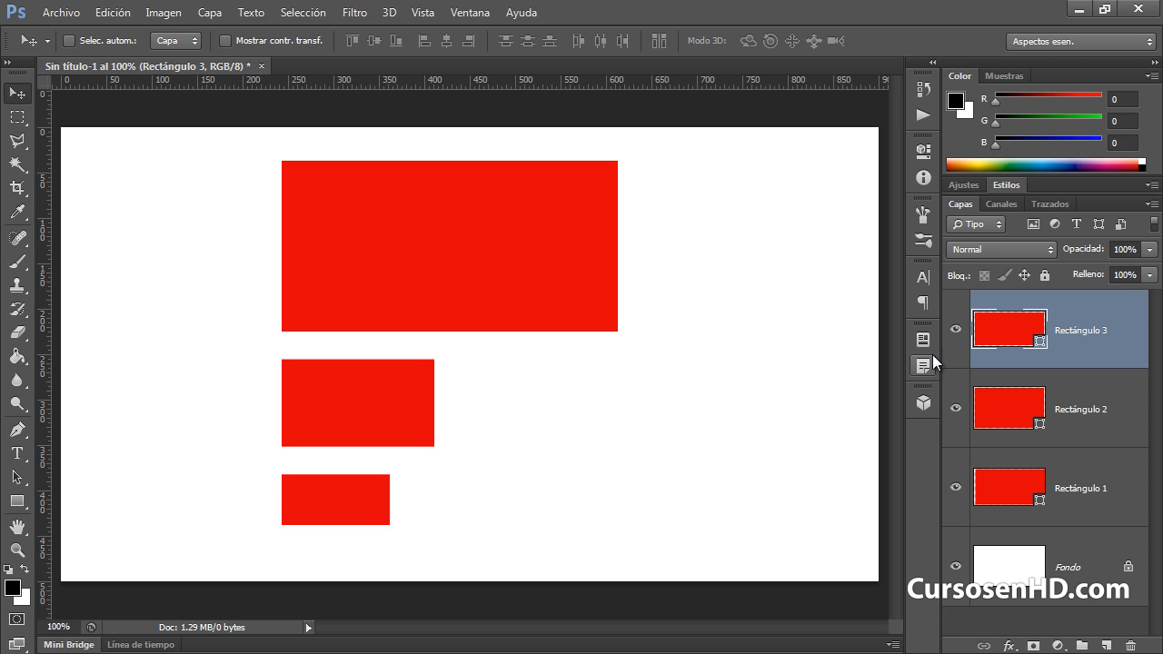
# - Move the Rectángulo 1 layer to the top of the layer stack and give it a Bisel y relieve effect 50 px in size
pyautogui.moveTo(1087, 320); pyautogui.dragTo(1087, 309)
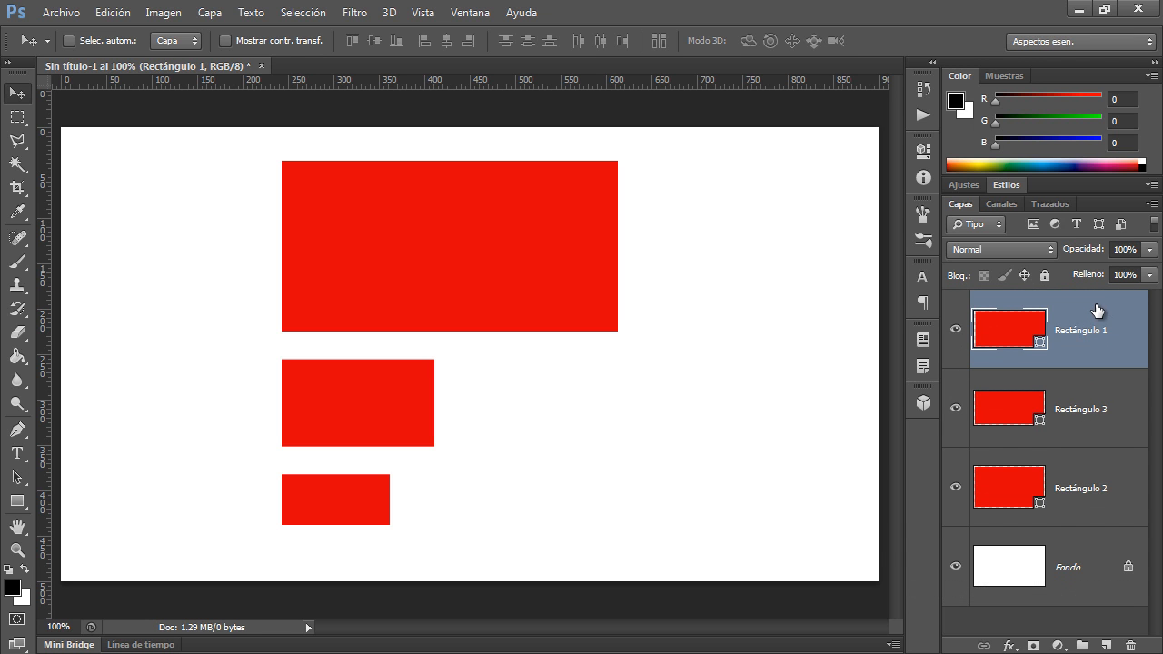
pyautogui.doubleClick(1098, 311)
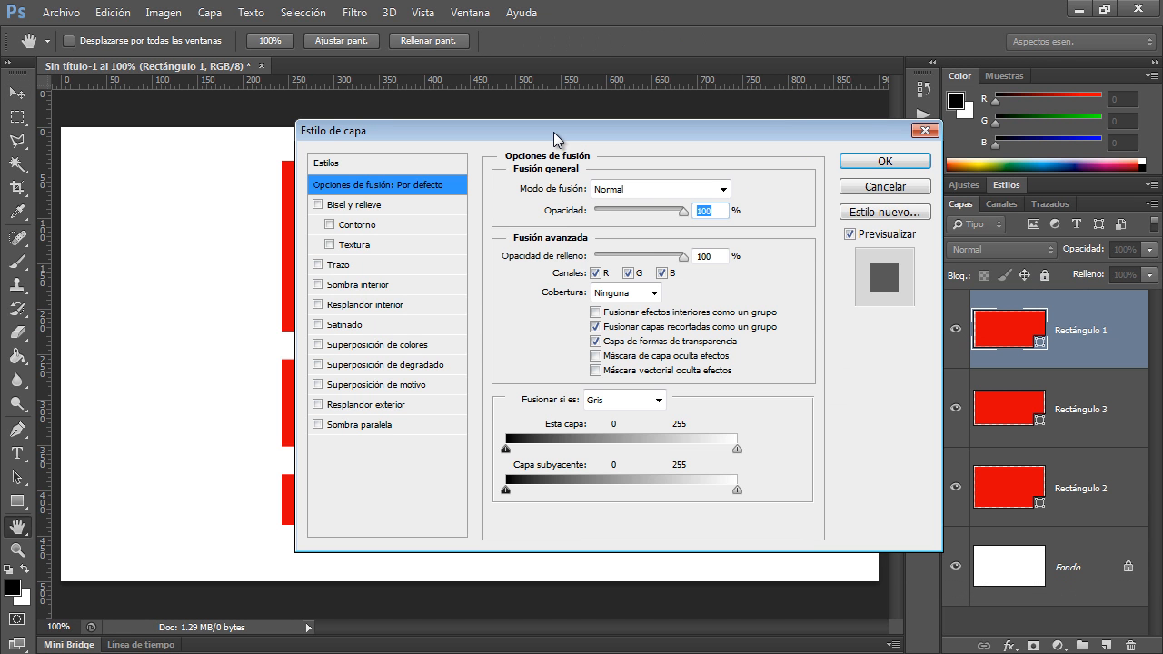
pyautogui.click(371, 205)
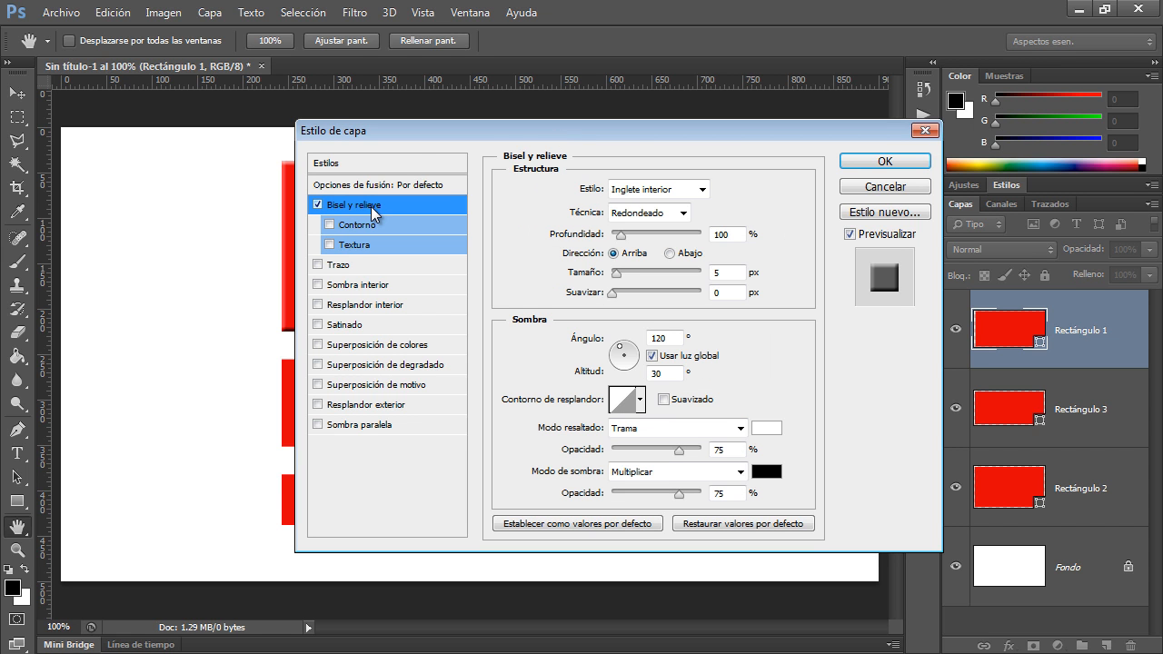
pyautogui.moveTo(504, 134); pyautogui.dragTo(707, 58)
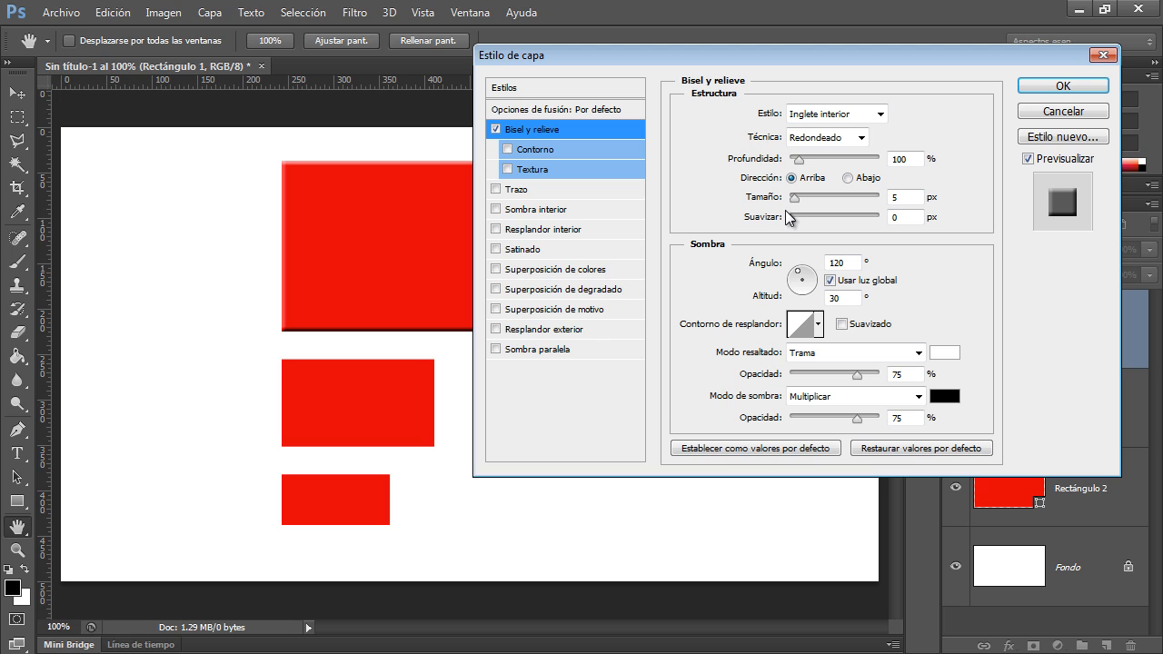
pyautogui.moveTo(795, 197); pyautogui.dragTo(820, 197)
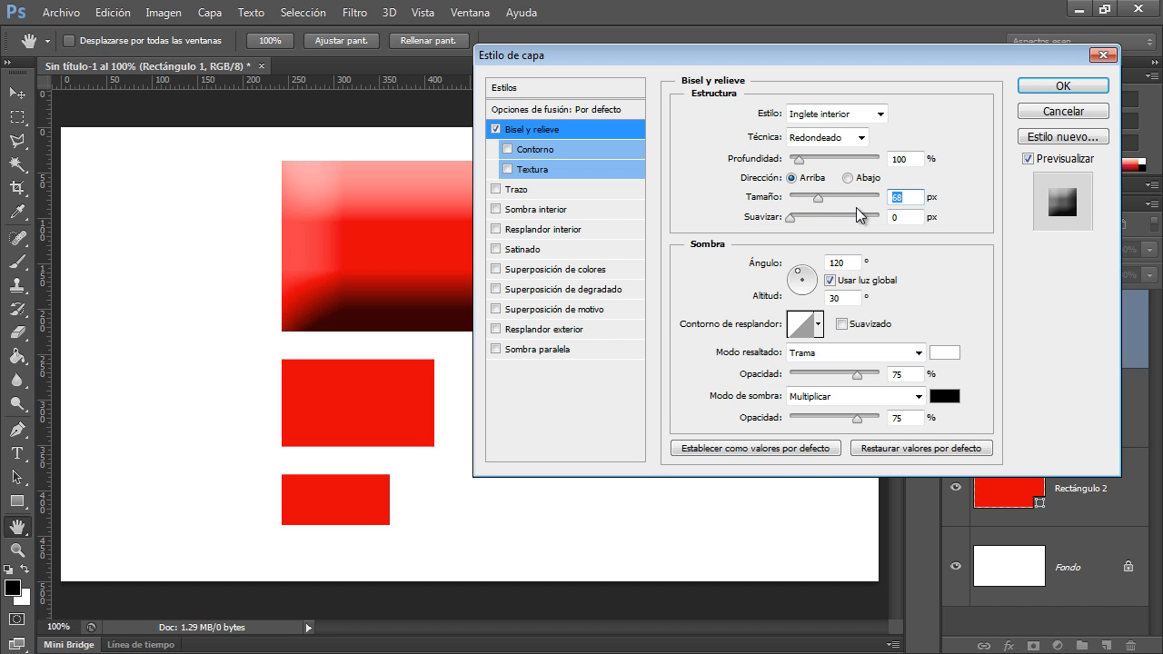
pyautogui.write('50')
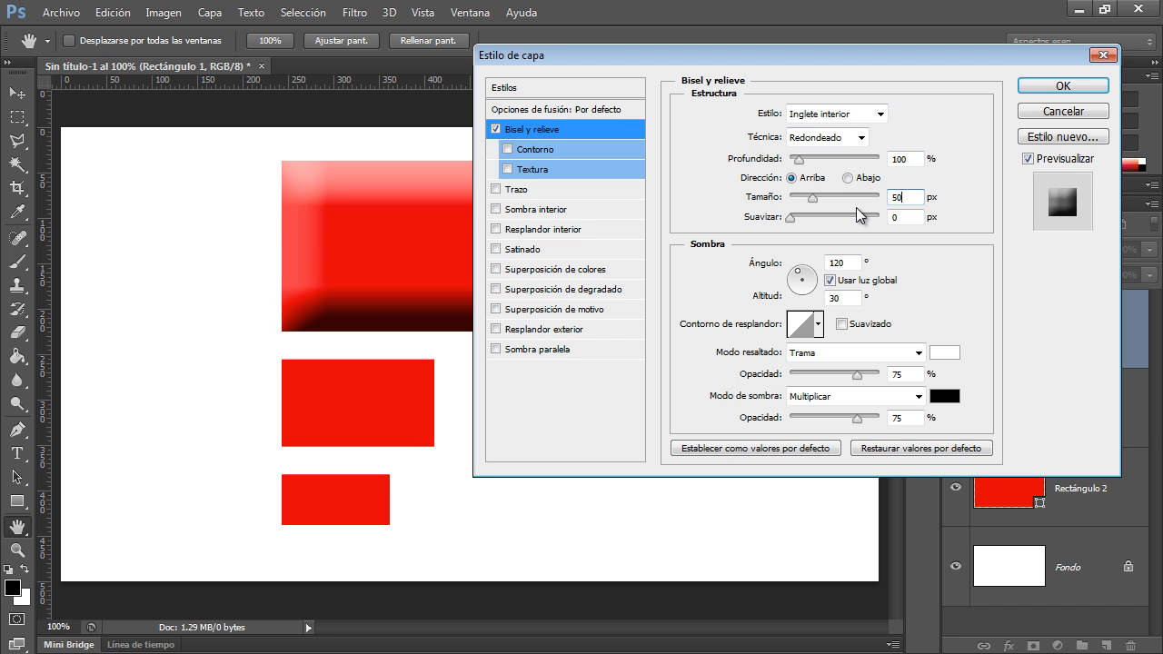
pyautogui.click(859, 237)
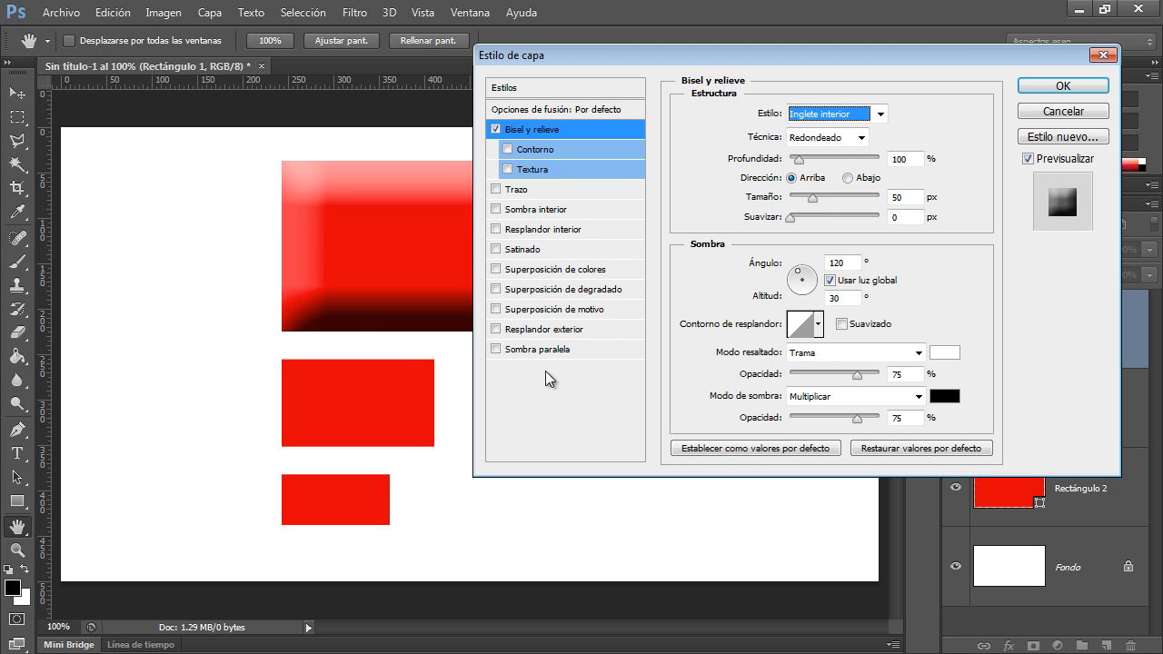
# - Add a Sombra paralela effect to Rectángulo 1 with a 27 px distance and 18 px size, and collapse its effects list
pyautogui.click(496, 350)
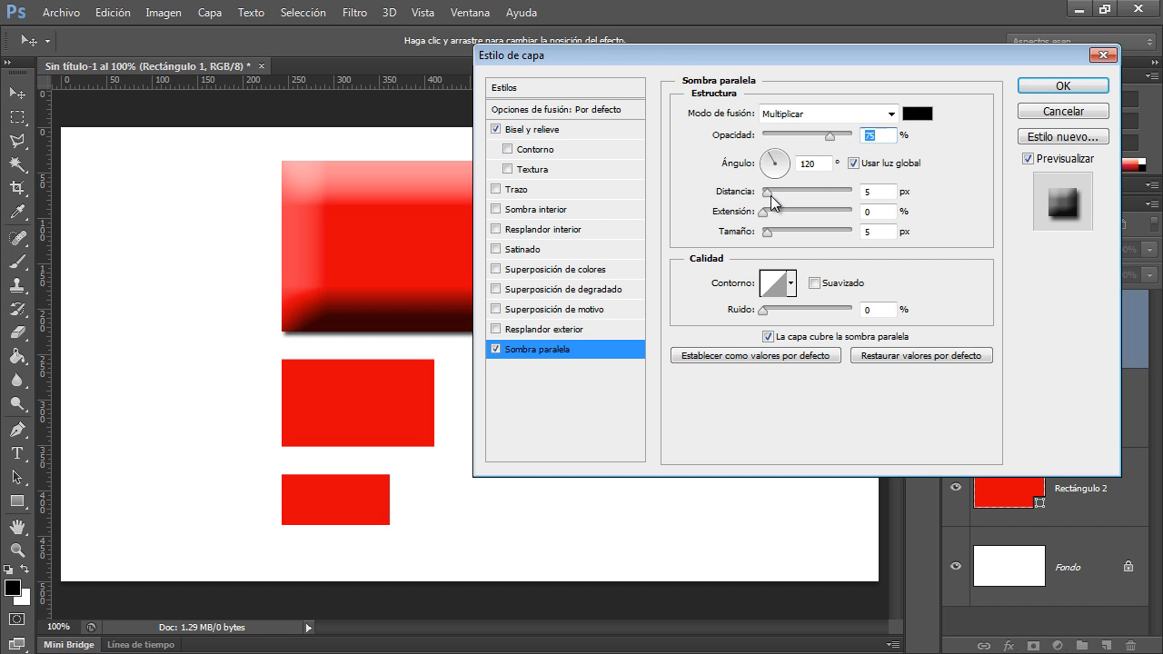
pyautogui.moveTo(768, 193); pyautogui.dragTo(773, 193)
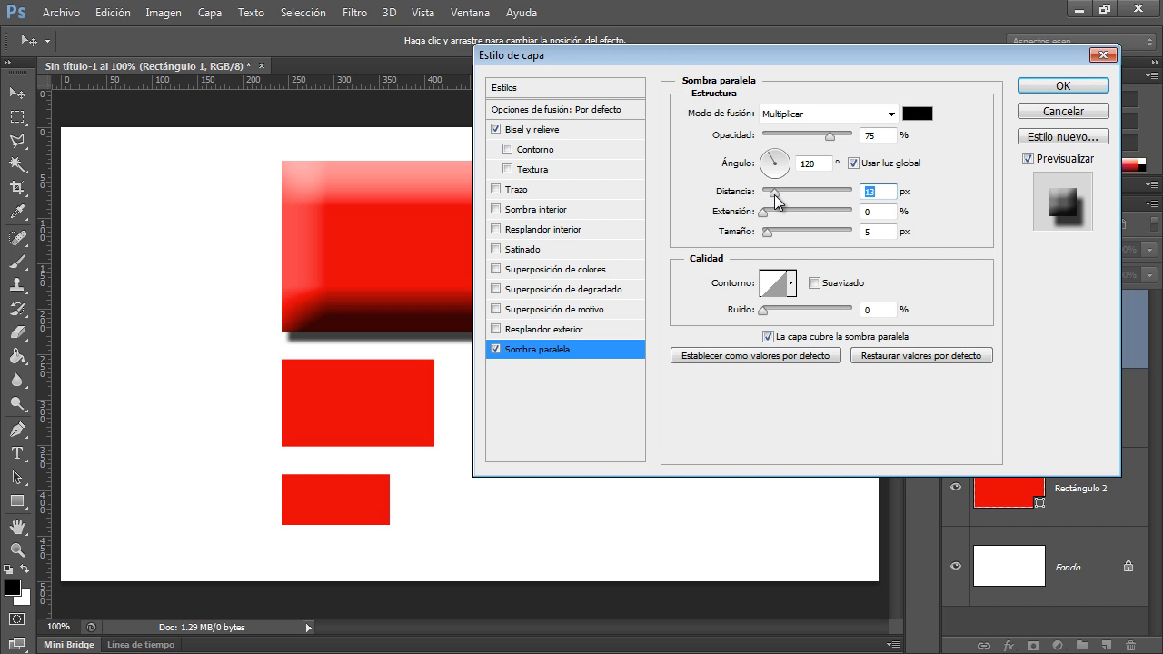
pyautogui.write('27')
pyautogui.moveTo(767, 232); pyautogui.dragTo(776, 235)
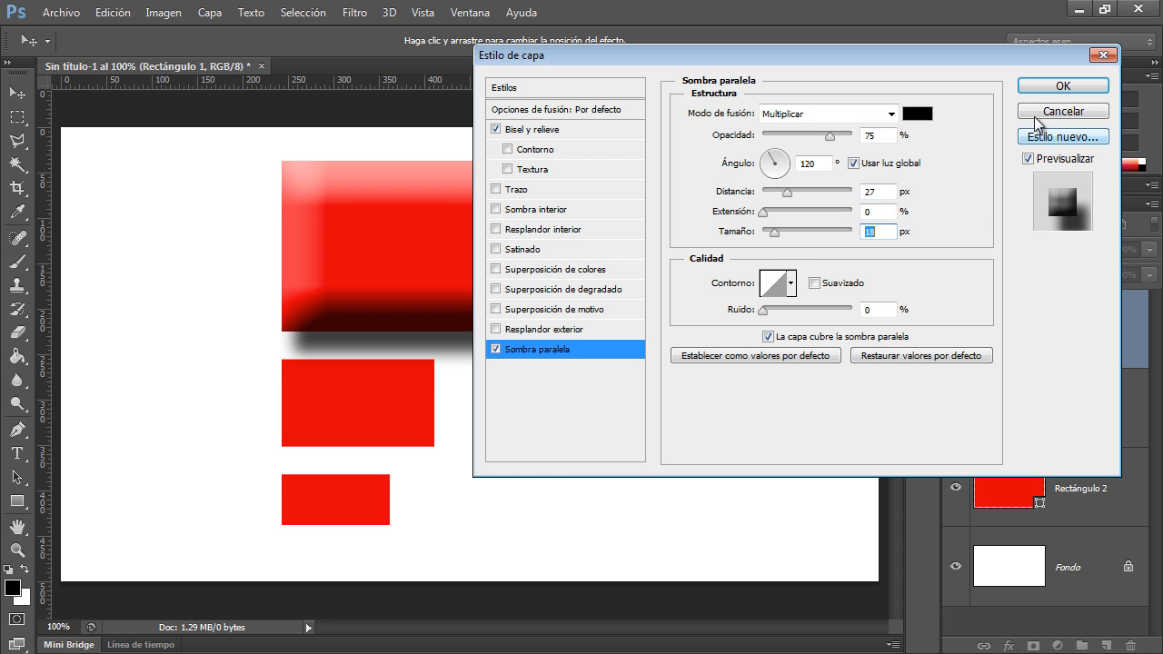
pyautogui.click(1045, 87)
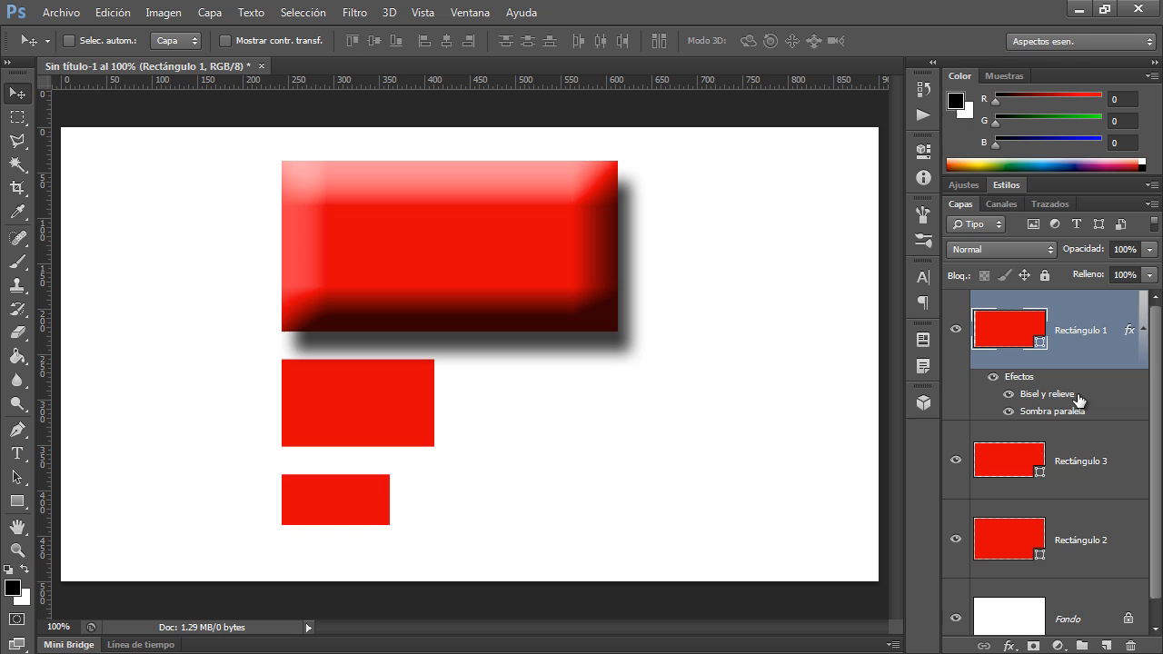
pyautogui.click(1143, 331)
# - Copy the layer style of Rectángulo 1 onto Rectángulo 3 and Rectángulo 2, and collapse their effects lists
pyautogui.rightClick(1100, 313)
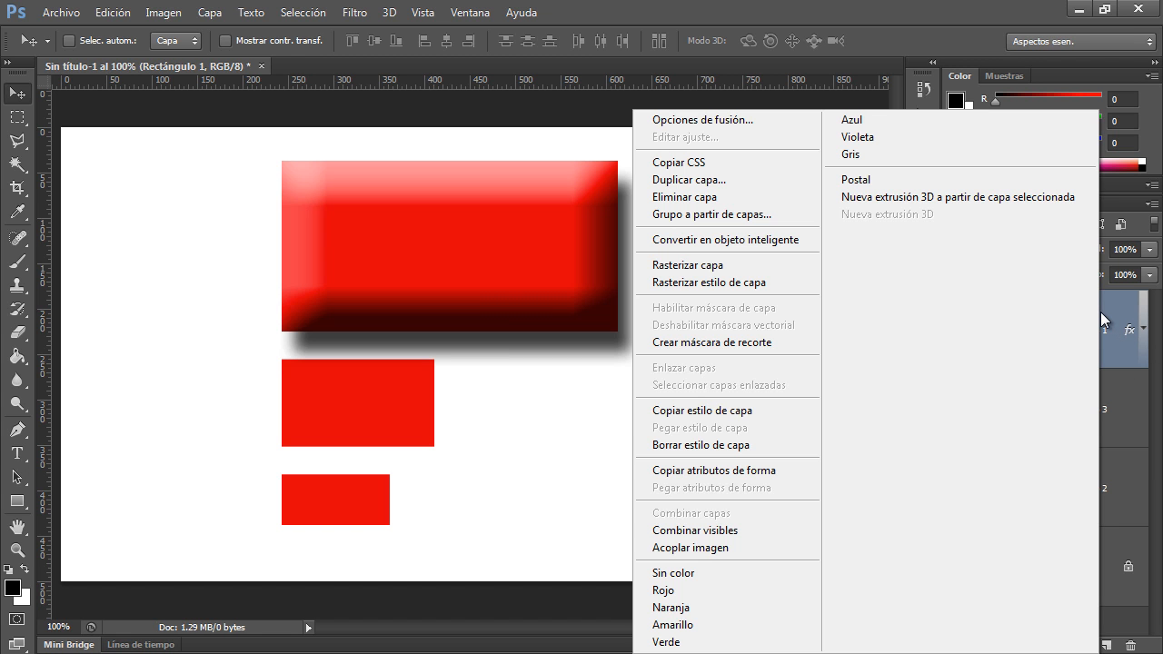
pyautogui.click(713, 414)
pyautogui.click(1113, 437)
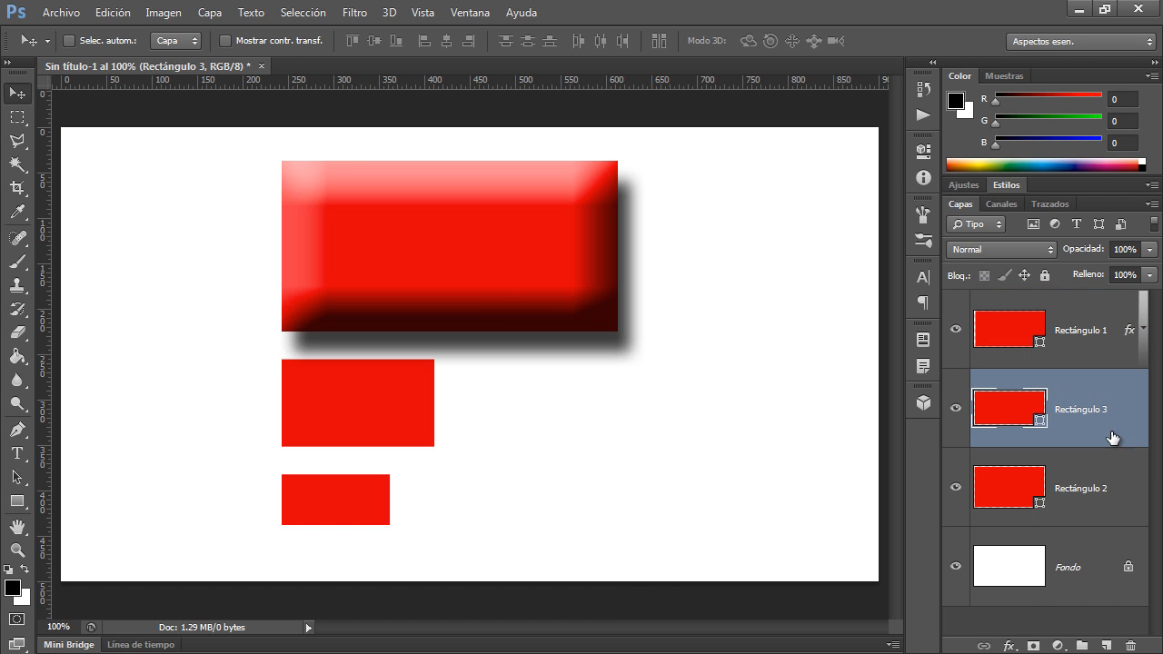
pyautogui.keyDown('shift'); pyautogui.click(1116, 487); pyautogui.keyUp('shift')
pyautogui.rightClick(1101, 462)
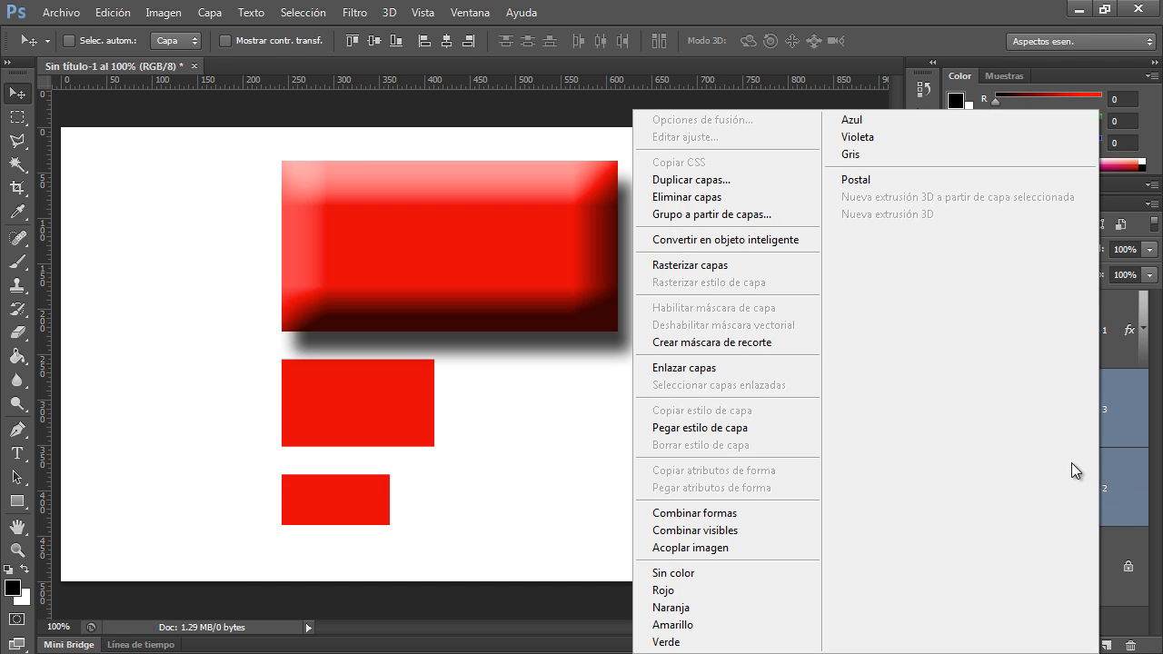
pyautogui.click(796, 427)
pyautogui.click(1142, 407)
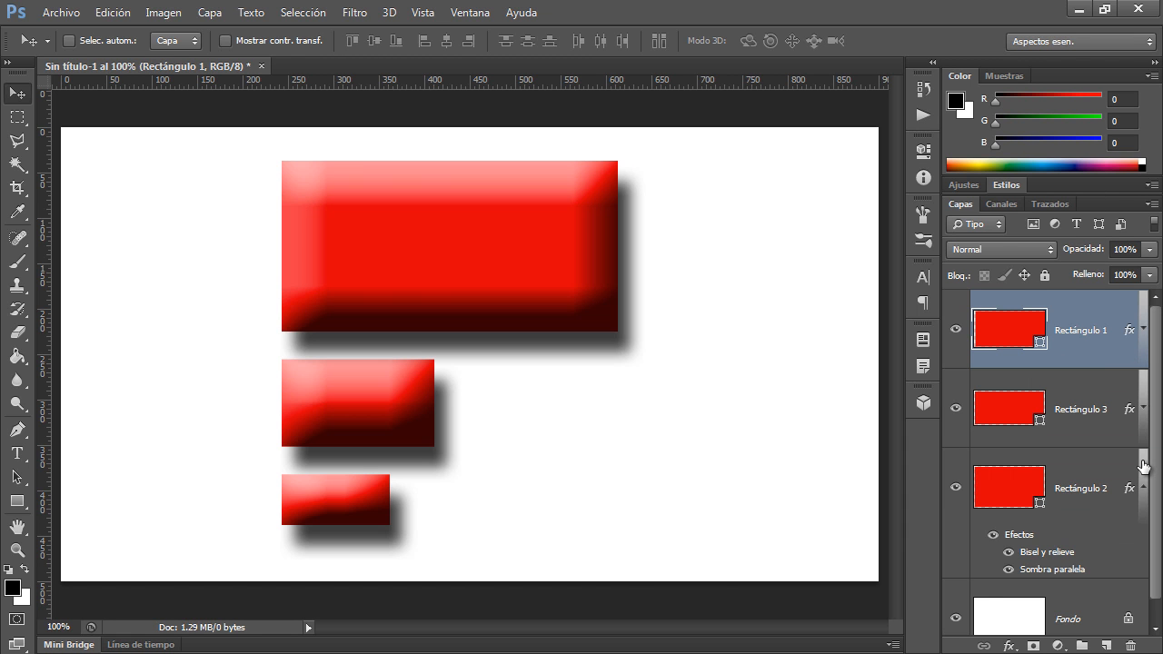
pyautogui.click(1143, 466)
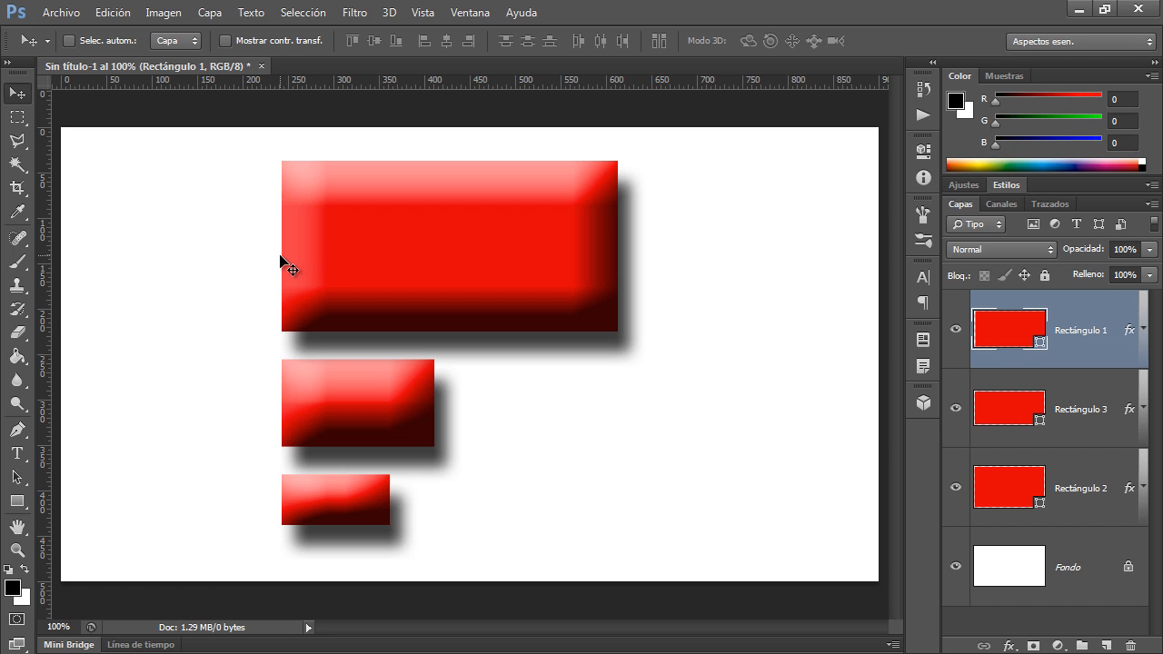
# - Mark the width of the large rectangle's left bevel with two vertical guides, and hide the guides
pyautogui.moveTo(49, 251); pyautogui.dragTo(283, 256)
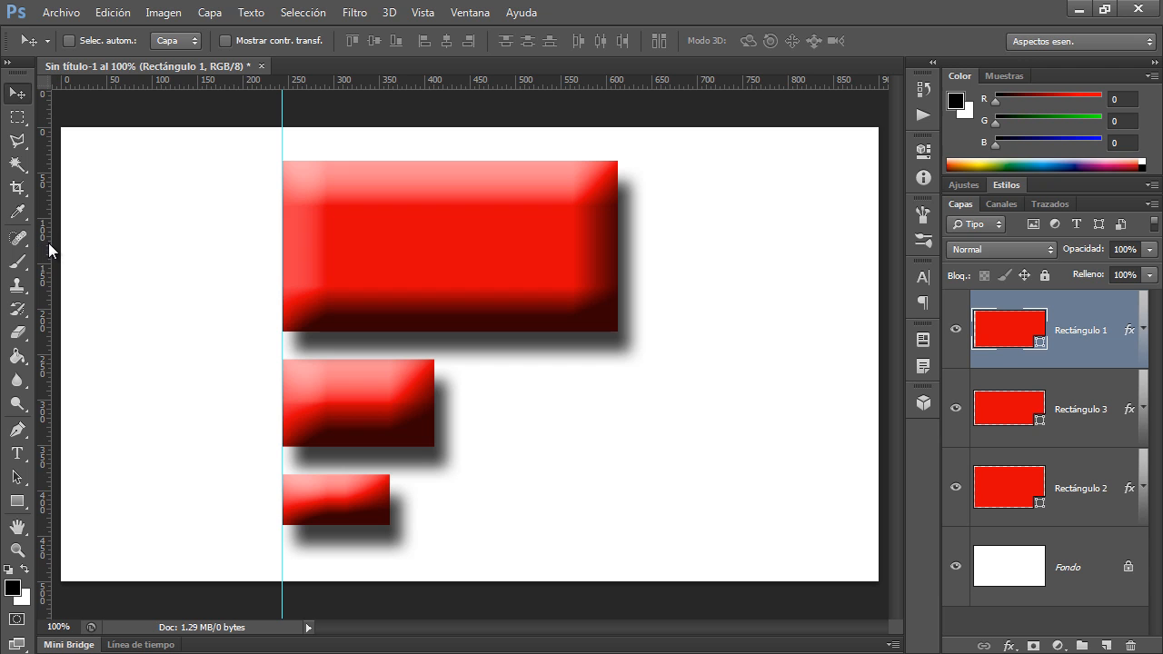
pyautogui.moveTo(48, 243); pyautogui.dragTo(325, 252)
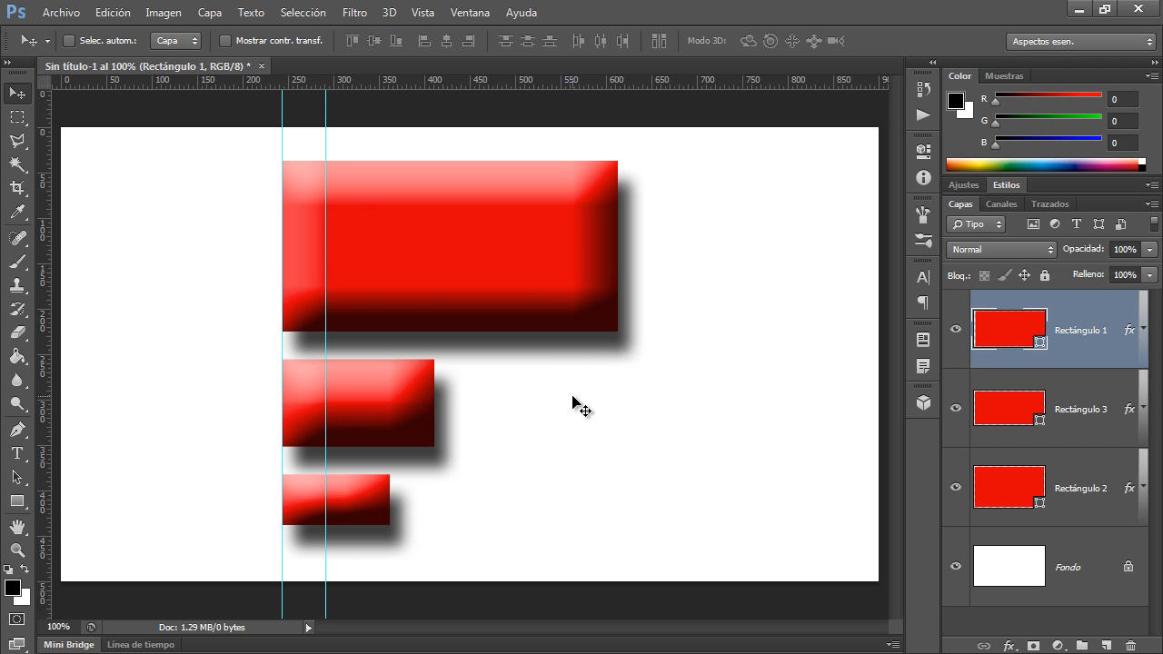
pyautogui.hotkey('ctrl', 'h')
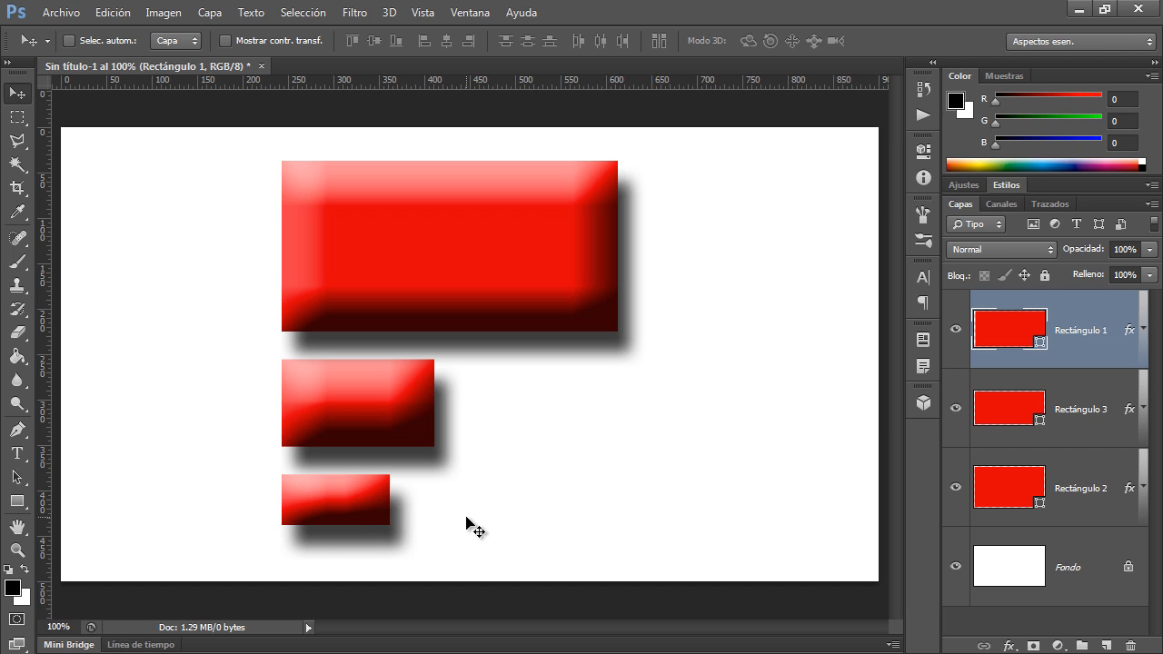
# - Delete the Rectángulo 3 and Rectángulo 2 layers
pyautogui.click(1082, 414)
pyautogui.click(1090, 493)
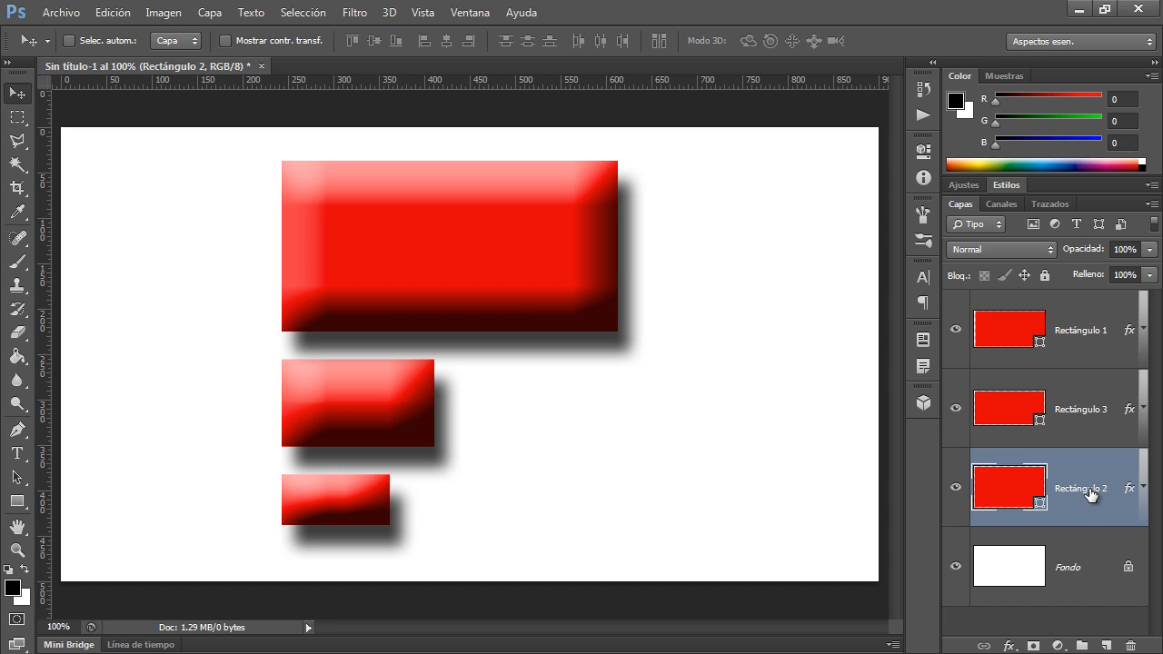
pyautogui.keyDown('shift'); pyautogui.click(1102, 424); pyautogui.keyUp('shift')
pyautogui.press('Delete')
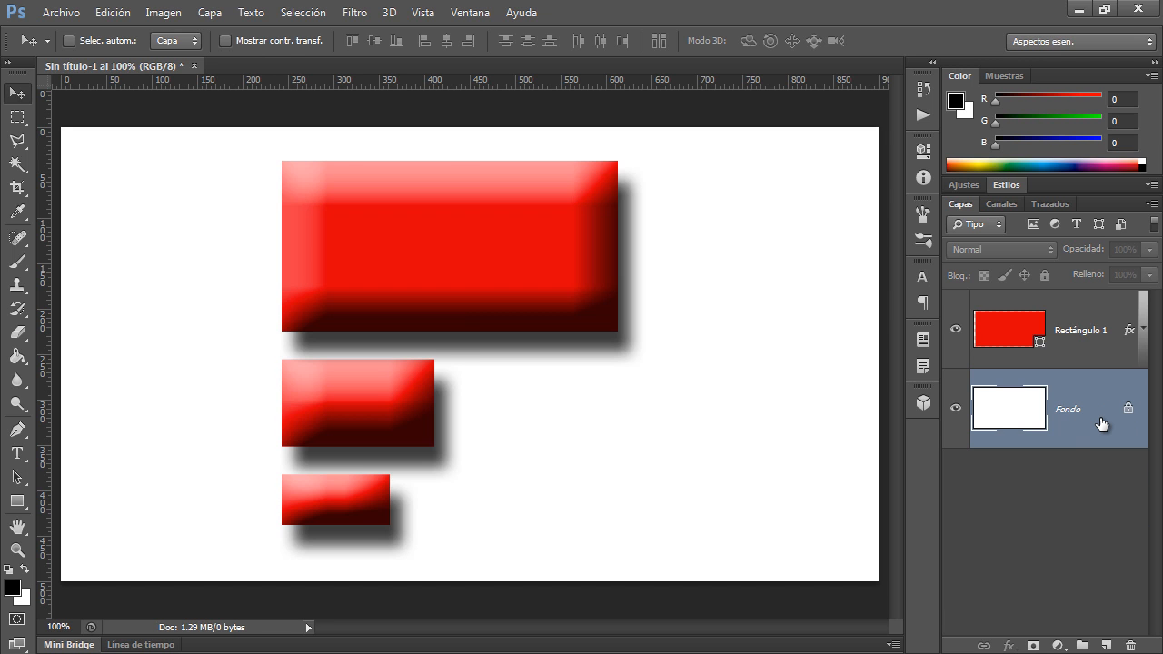
# - Add the text "cursosenhd" below the rectangle in red #a40808
pyautogui.click(17, 452)
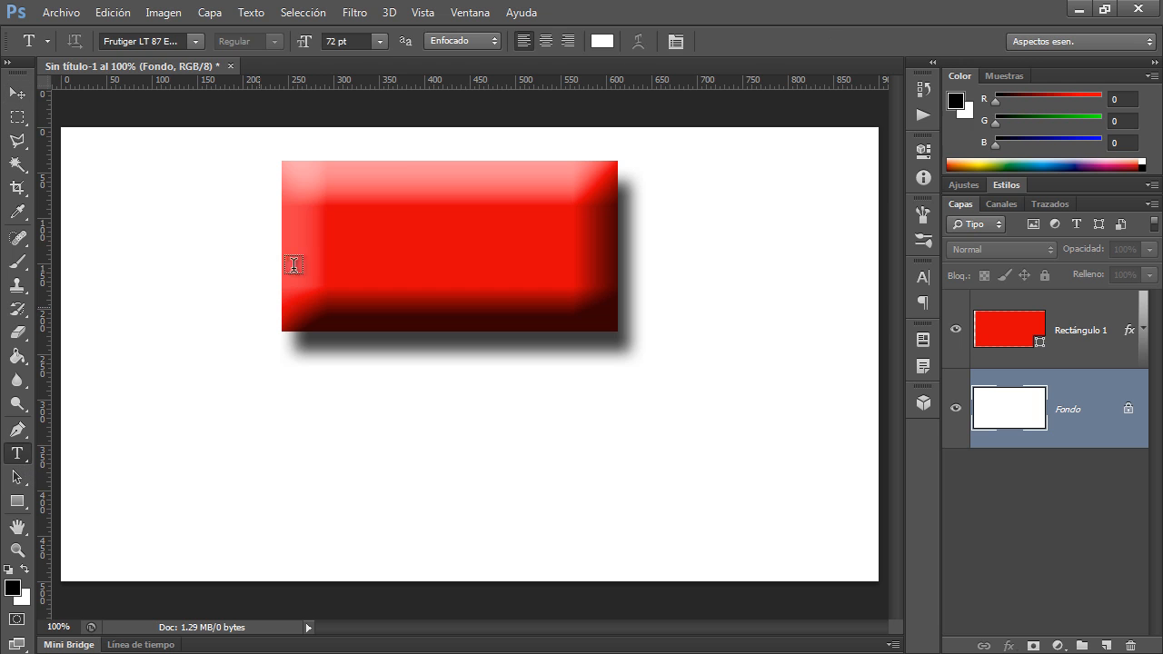
pyautogui.click(601, 40)
pyautogui.click(921, 329)
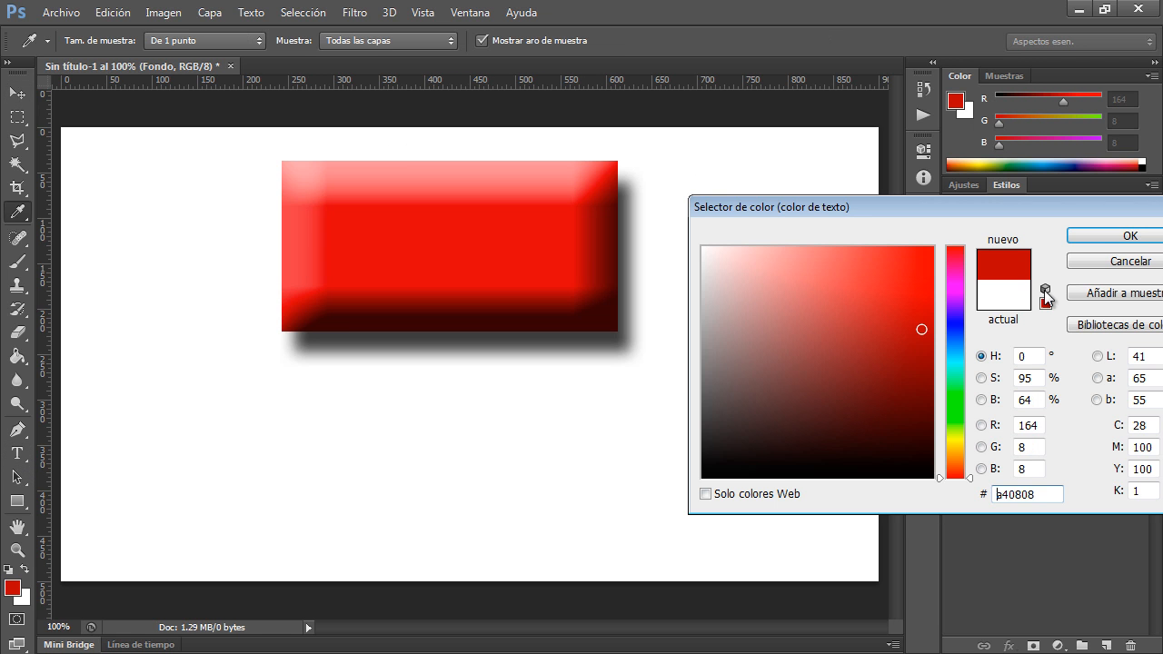
pyautogui.click(1099, 234)
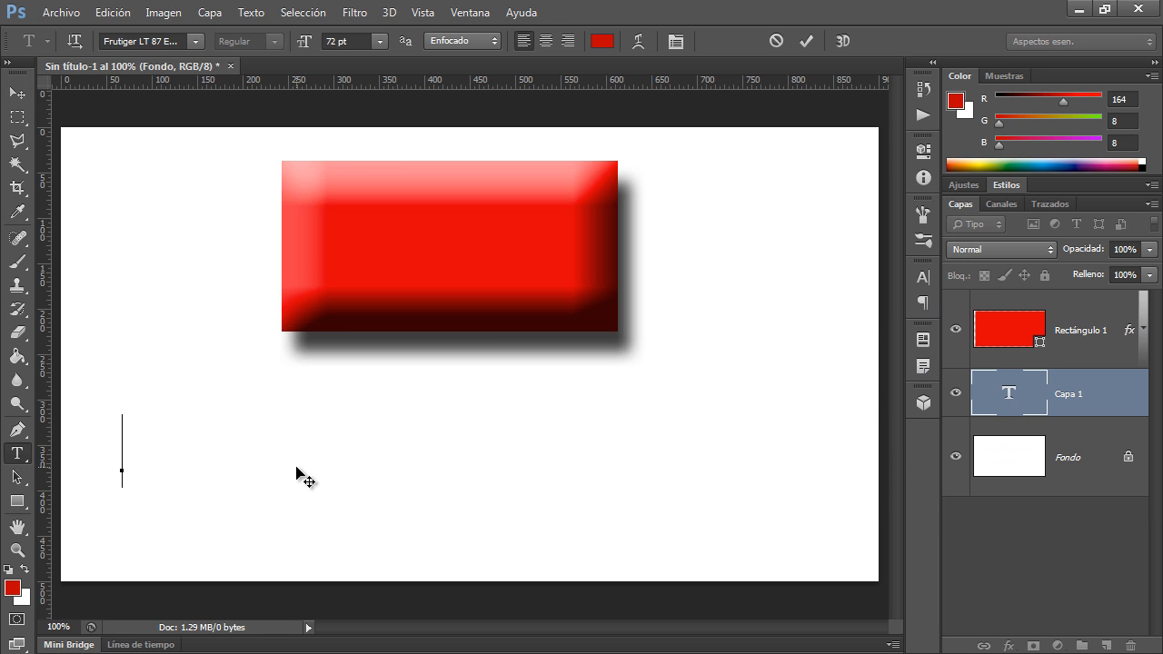
pyautogui.write('cursosenhd')
pyautogui.hotkey('ctrl', 'Return')
# - Hide the rulers, enlarge the cursosenhd text with Free Transform and position it below the rectangle
pyautogui.hotkey('ctrl', 'r')
pyautogui.hotkey('ctrl', 't')
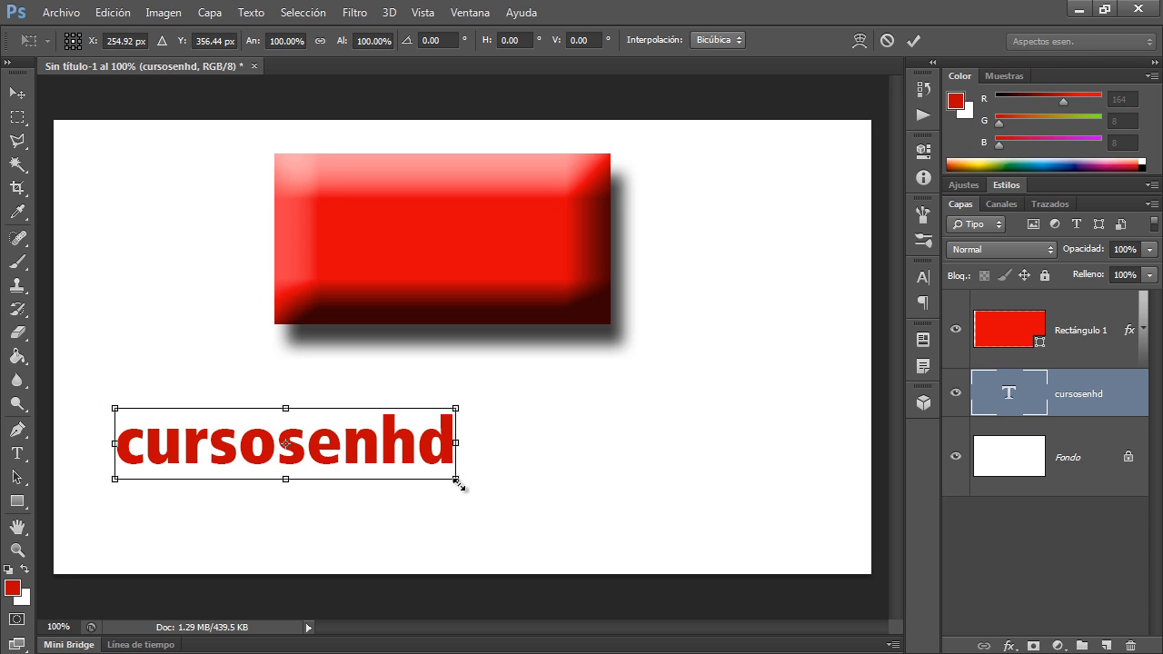
pyautogui.moveTo(456, 481); pyautogui.dragTo(660, 524)
pyautogui.moveTo(446, 494); pyautogui.dragTo(512, 439)
pyautogui.press('Return')
# - Paste the copied layer style onto the cursosenhd text layer and nudge the text slightly up
pyautogui.rightClick(1104, 383)
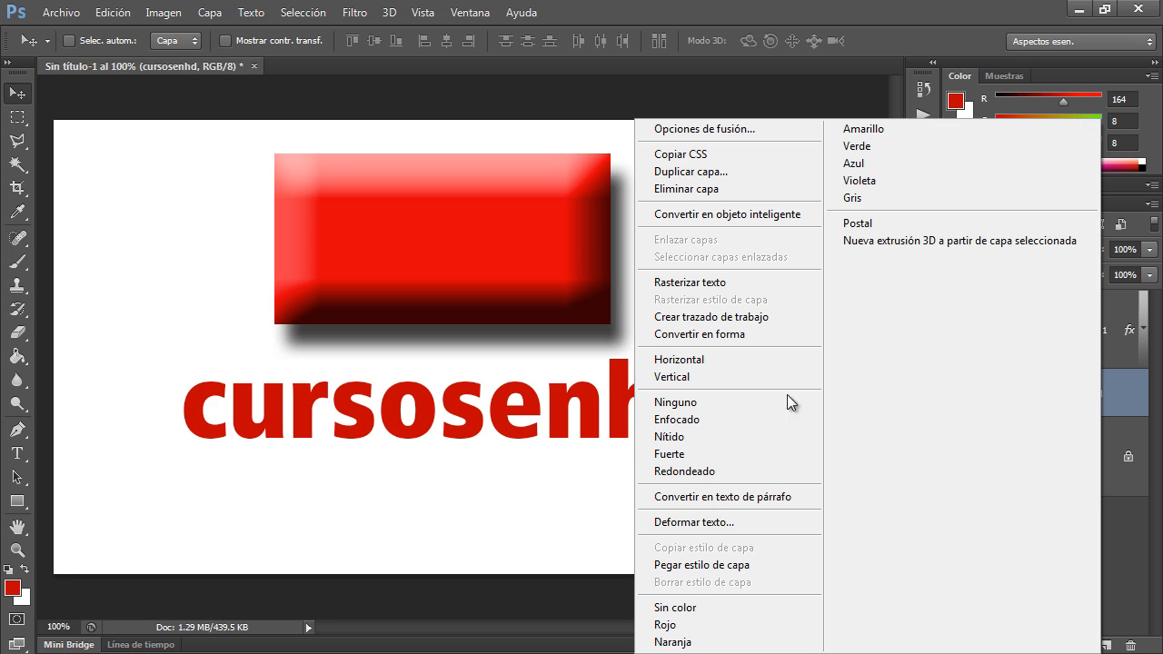
pyautogui.click(699, 565)
pyautogui.moveTo(719, 407); pyautogui.dragTo(722, 411)
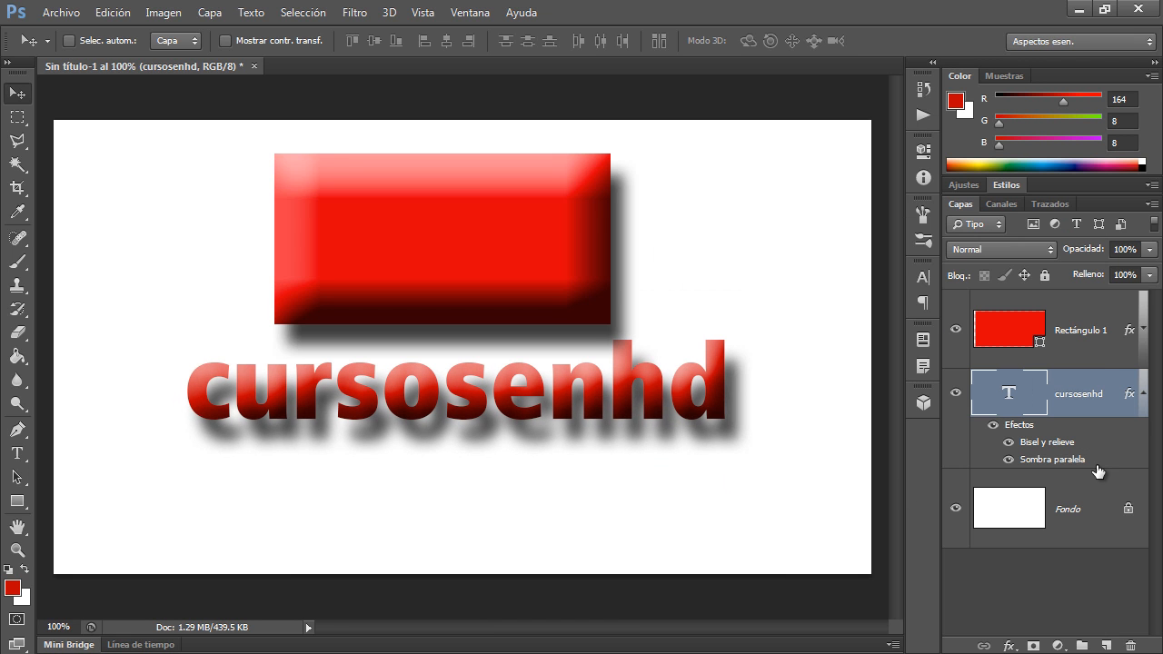
# - Duplicate the styled text layer, move the copy below the original and shrink it to about one fifth with Free Transform
pyautogui.moveTo(1105, 397); pyautogui.dragTo(1107, 646)
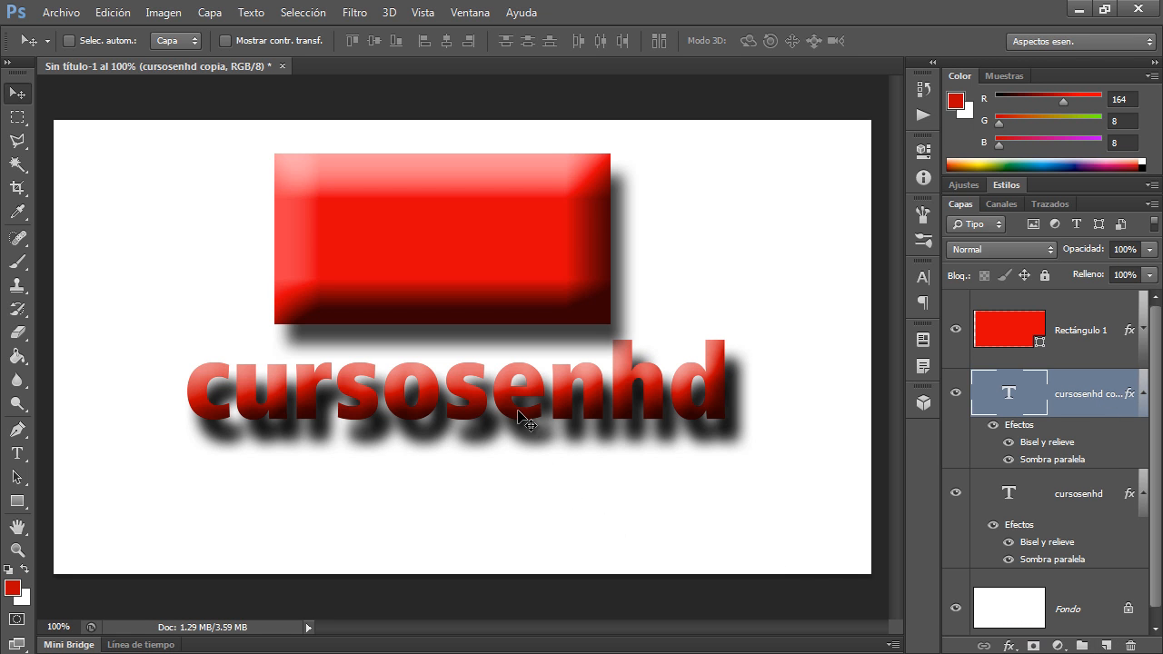
pyautogui.moveTo(522, 415); pyautogui.dragTo(518, 509)
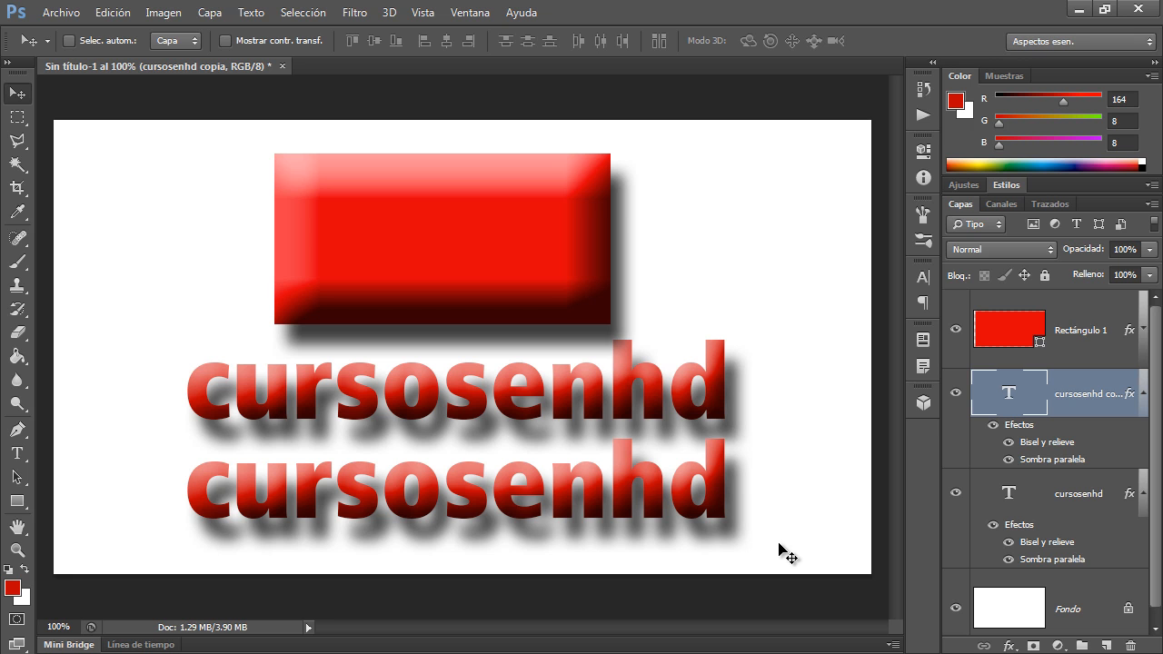
pyautogui.hotkey('ctrl', 't')
pyautogui.moveTo(736, 459); pyautogui.dragTo(281, 500)
pyautogui.moveTo(269, 542); pyautogui.dragTo(291, 484)
pyautogui.press('Return')
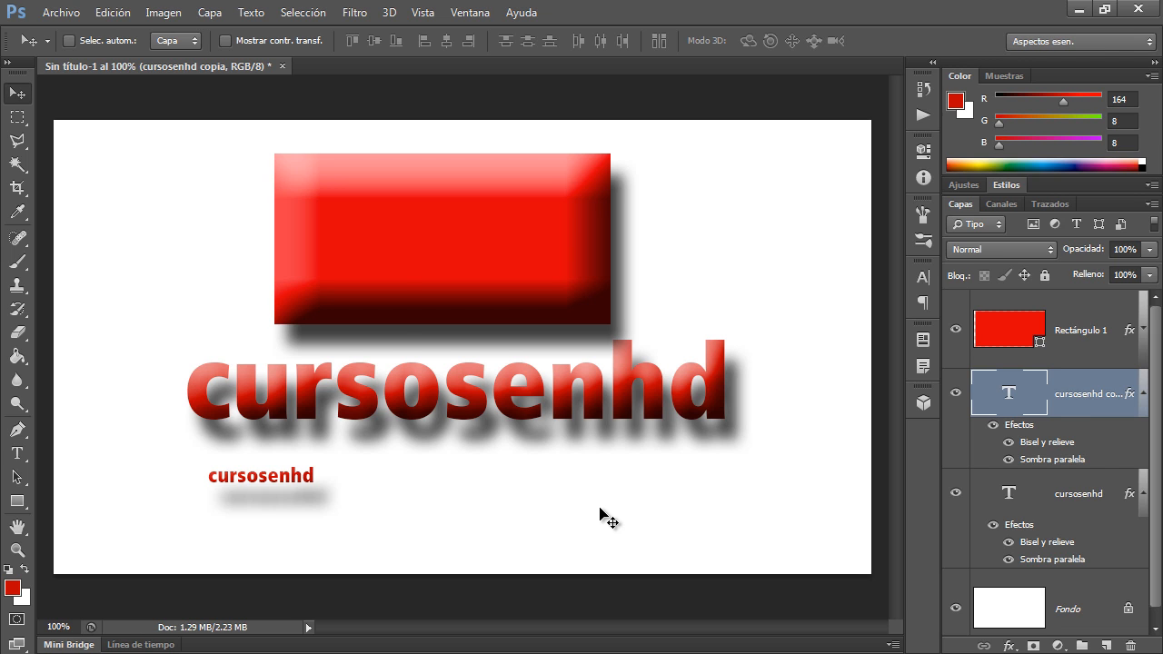
# - Collapse the effects lists of both text layers and delete the shrunken text copy
pyautogui.click(1143, 393)
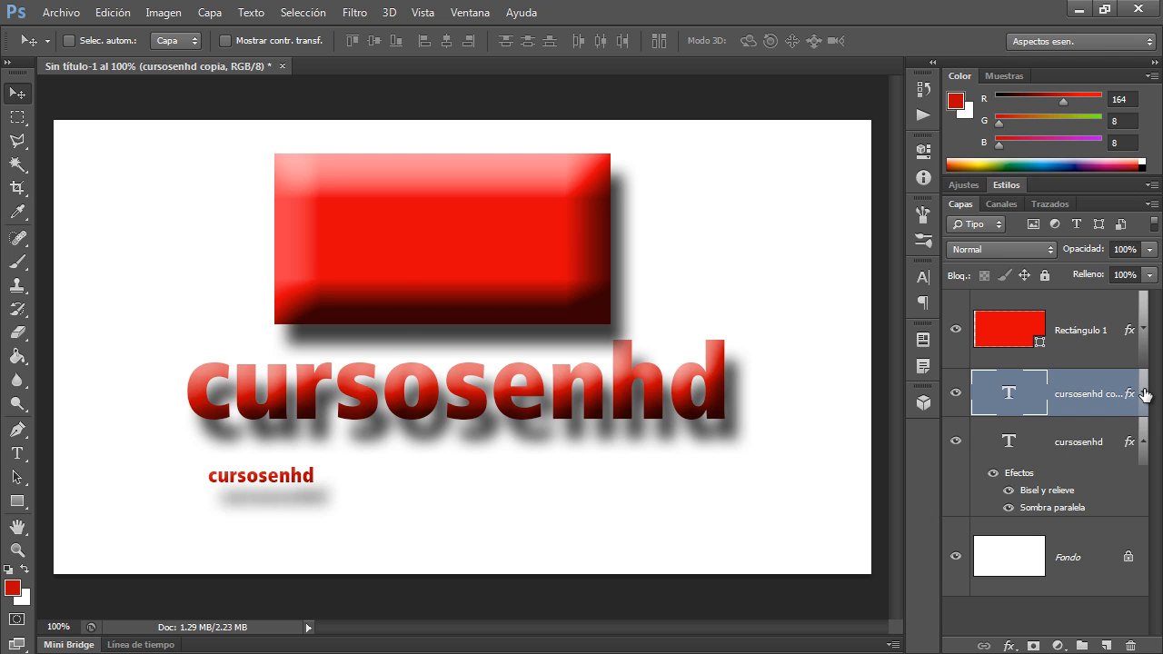
pyautogui.click(1144, 436)
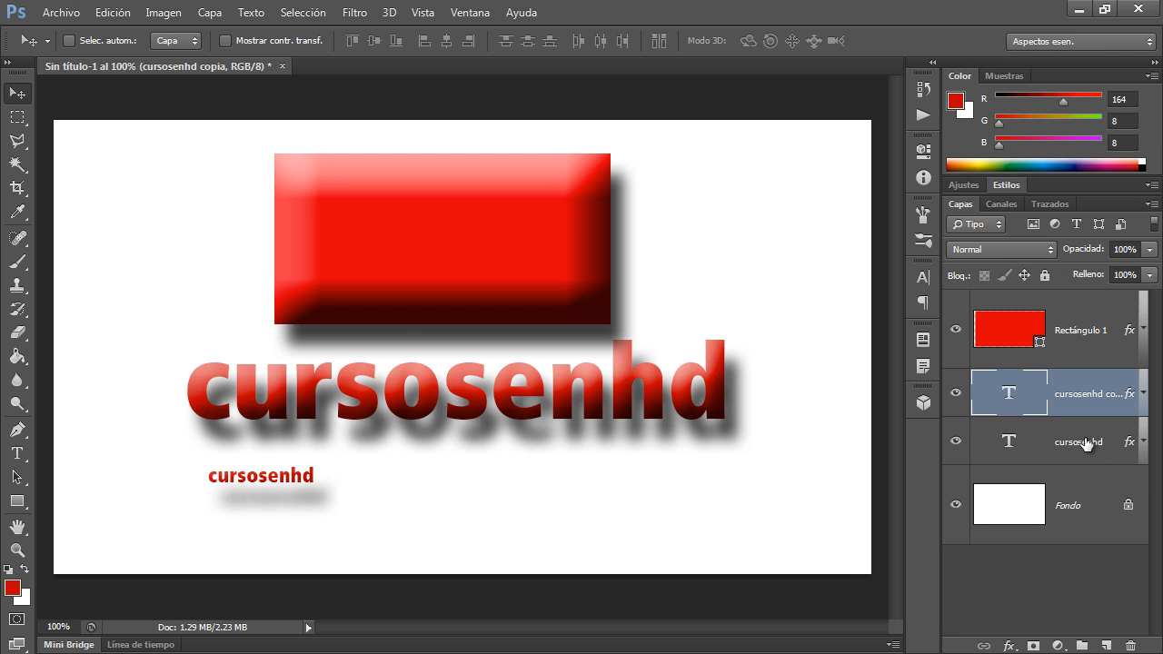
pyautogui.moveTo(1092, 398); pyautogui.dragTo(1130, 645)
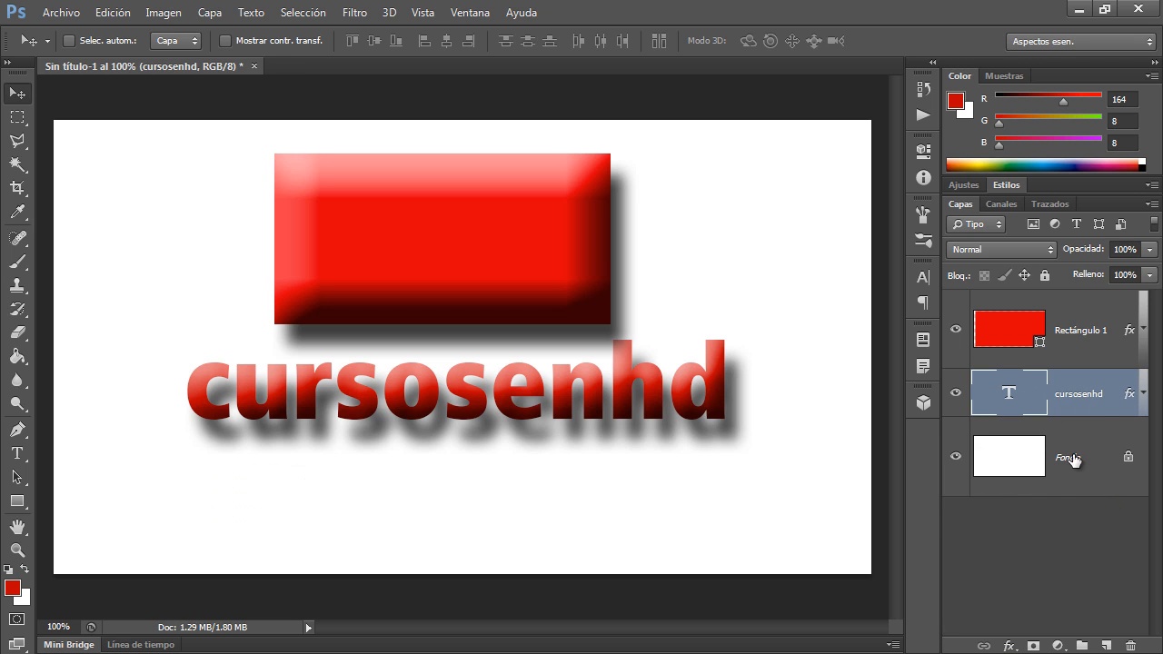
# - Convert the cursosenhd text layer to a smart object and place a duplicate of it below the original
pyautogui.rightClick(1066, 376)
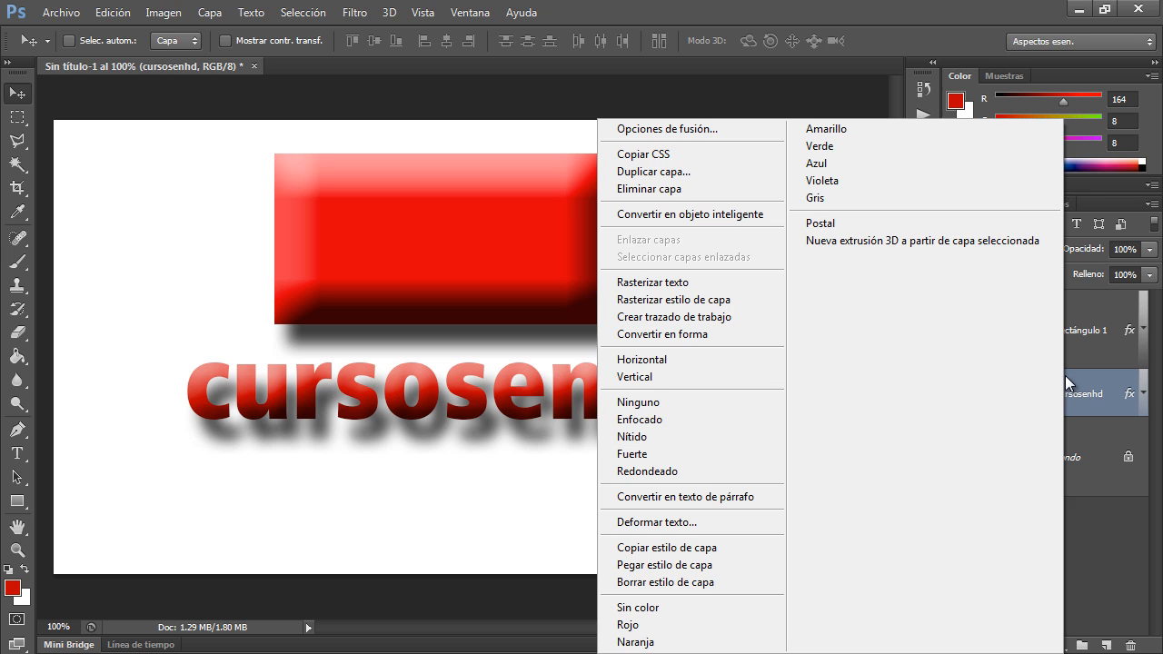
pyautogui.click(715, 215)
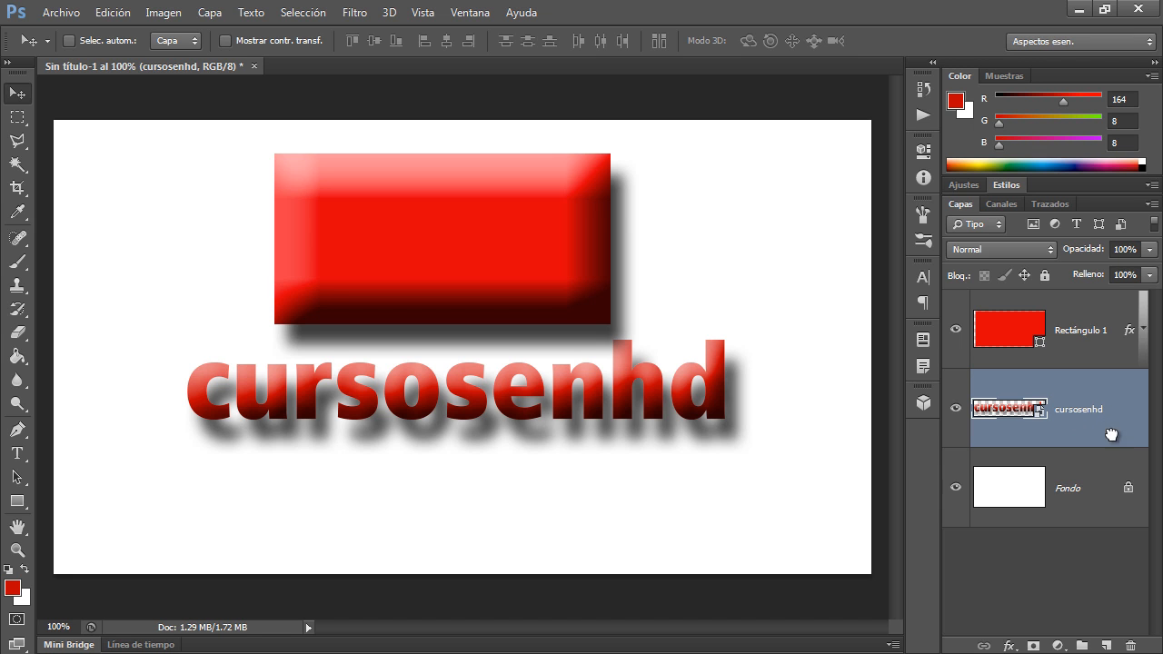
pyautogui.moveTo(1112, 436); pyautogui.dragTo(1106, 646)
pyautogui.moveTo(574, 394); pyautogui.dragTo(574, 500)
# - Shrink the smart object copy in two passes to about 22% of its size and move it slightly to the left
pyautogui.hotkey('ctrl', 't')
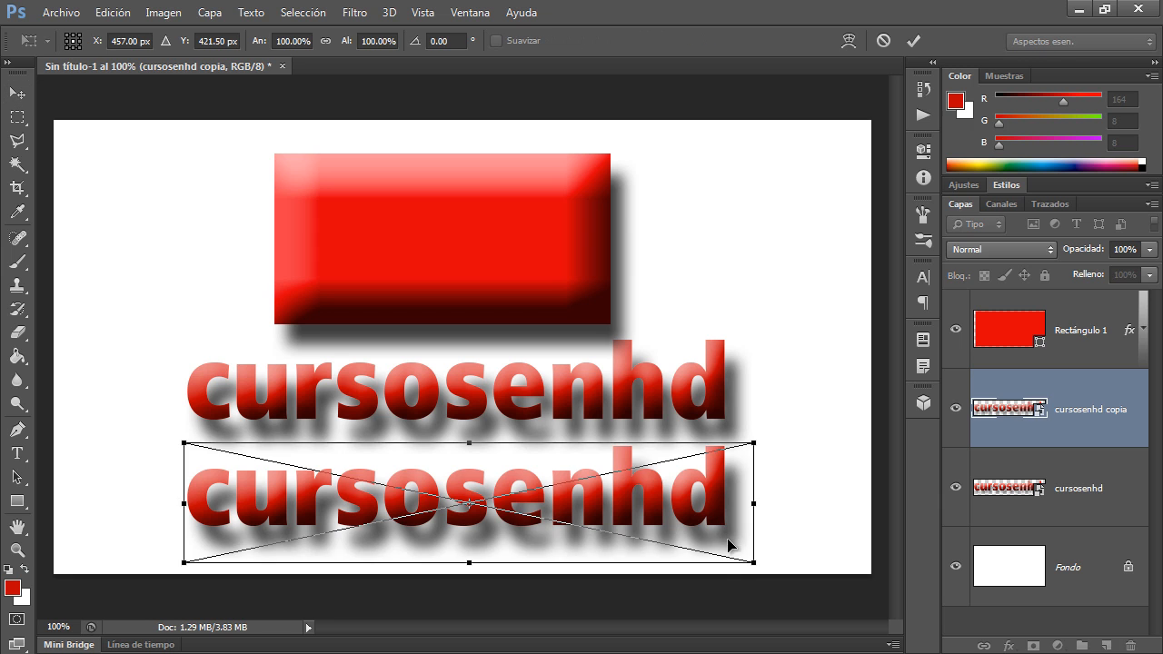
pyautogui.moveTo(752, 559); pyautogui.dragTo(363, 496)
pyautogui.press('Return')
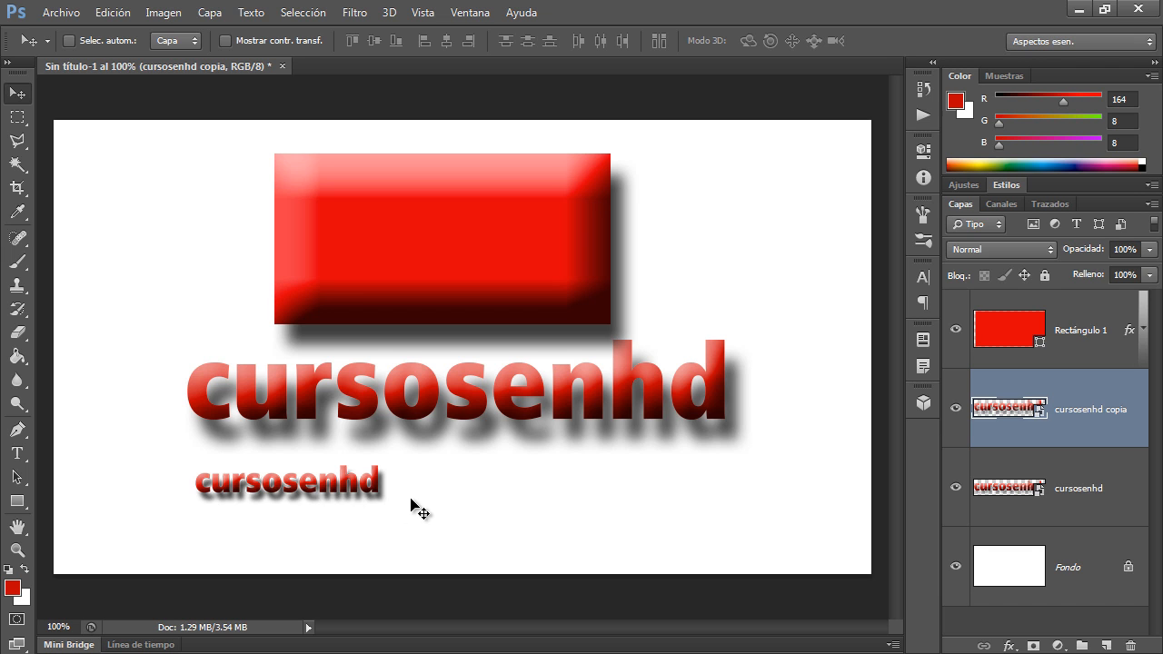
pyautogui.hotkey('ctrl', 't')
pyautogui.moveTo(389, 465); pyautogui.dragTo(324, 480)
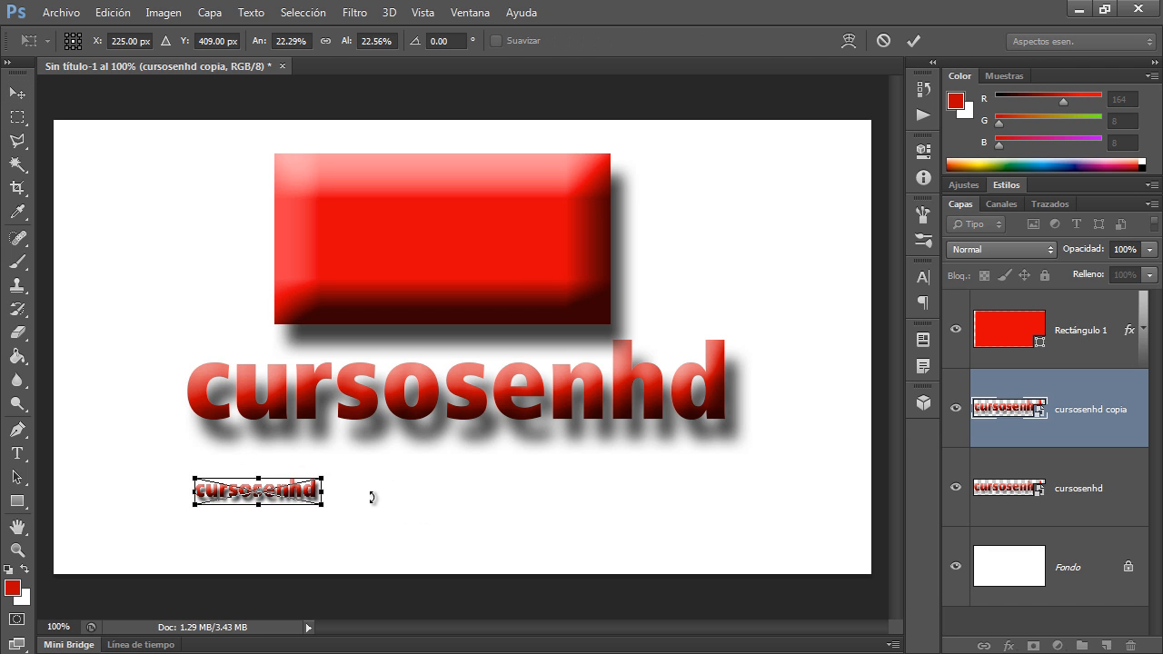
pyautogui.press('Return')
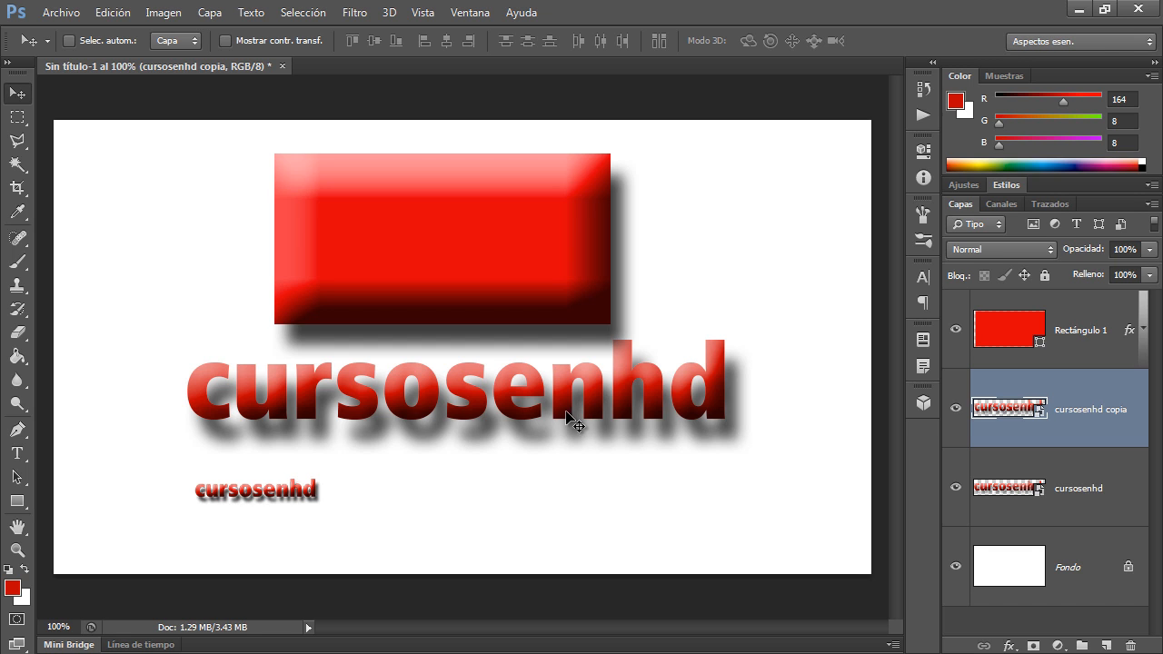
pyautogui.moveTo(567, 416); pyautogui.dragTo(549, 400)
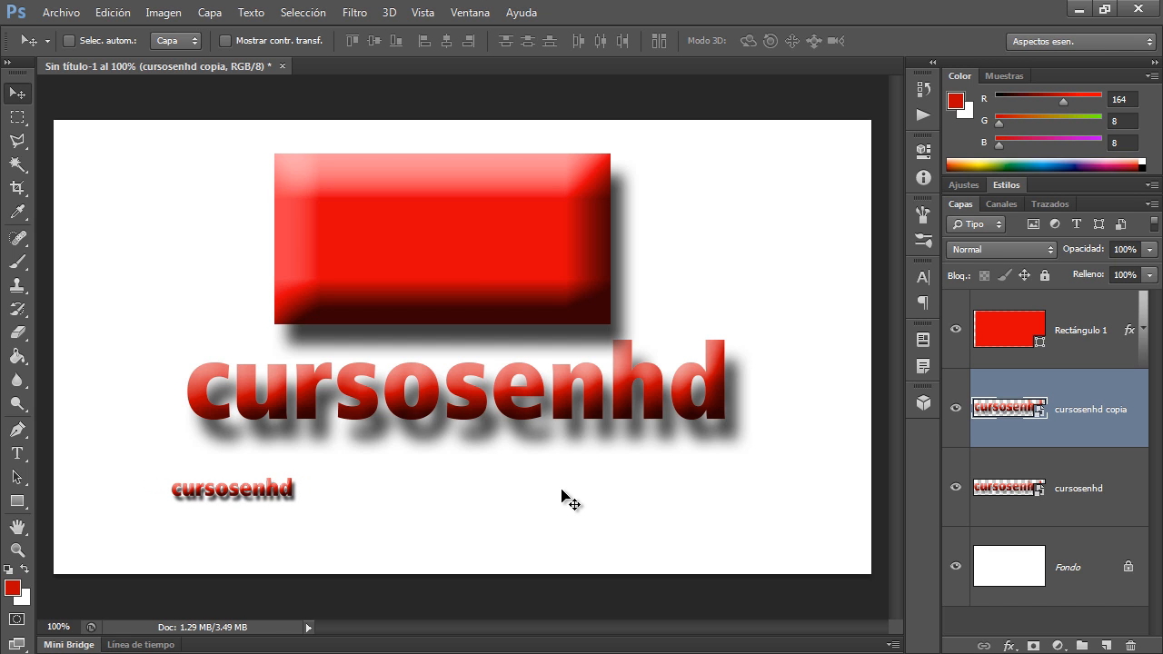